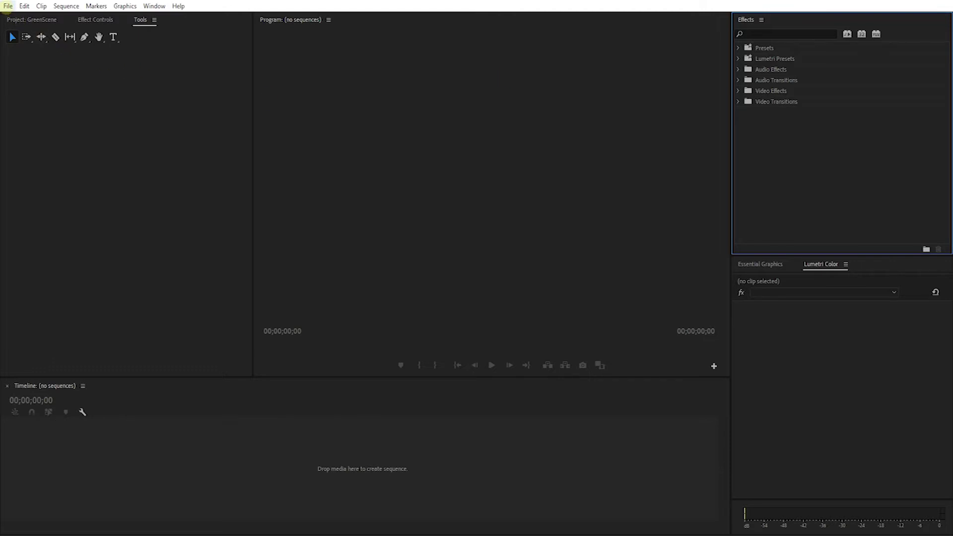
- Import the News Background Video and PRE 02 files into the project and show the project items as thumbnails
left_click(8, 6)
left_click(109, 299)
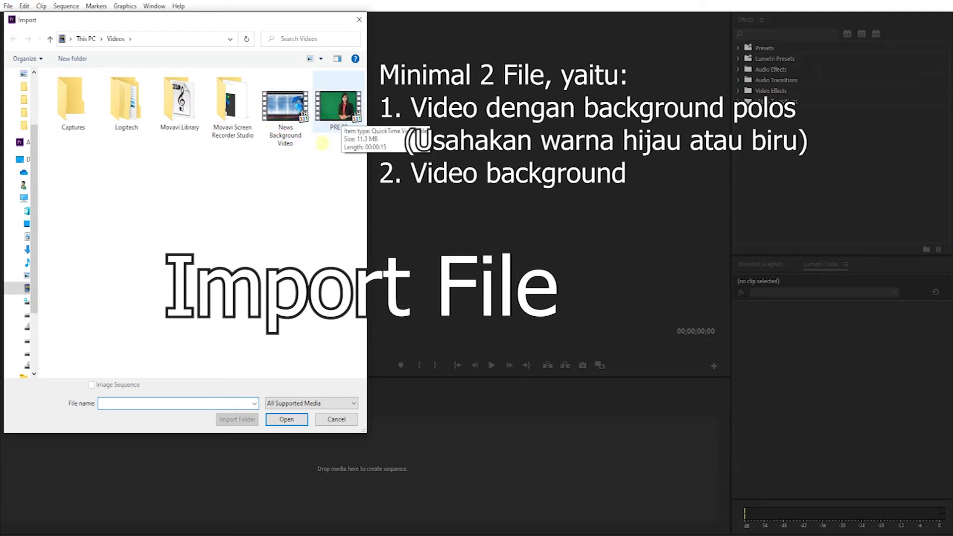
left_click_drag(282, 179, 341, 105)
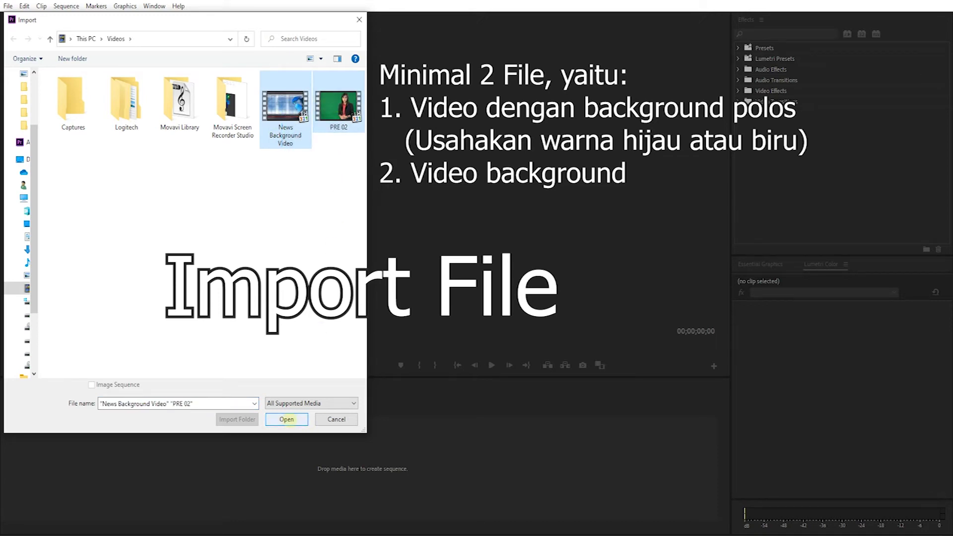
left_click(287, 419)
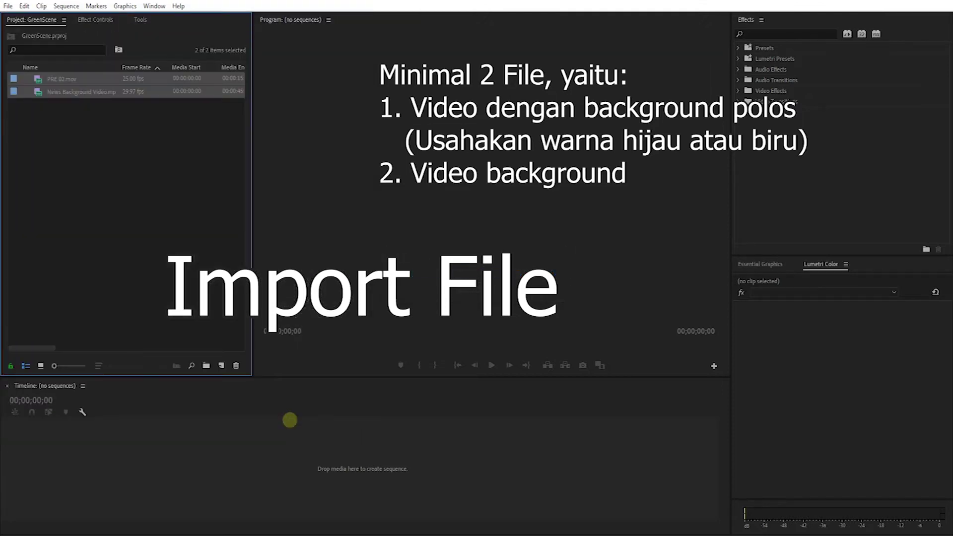
left_click(118, 157)
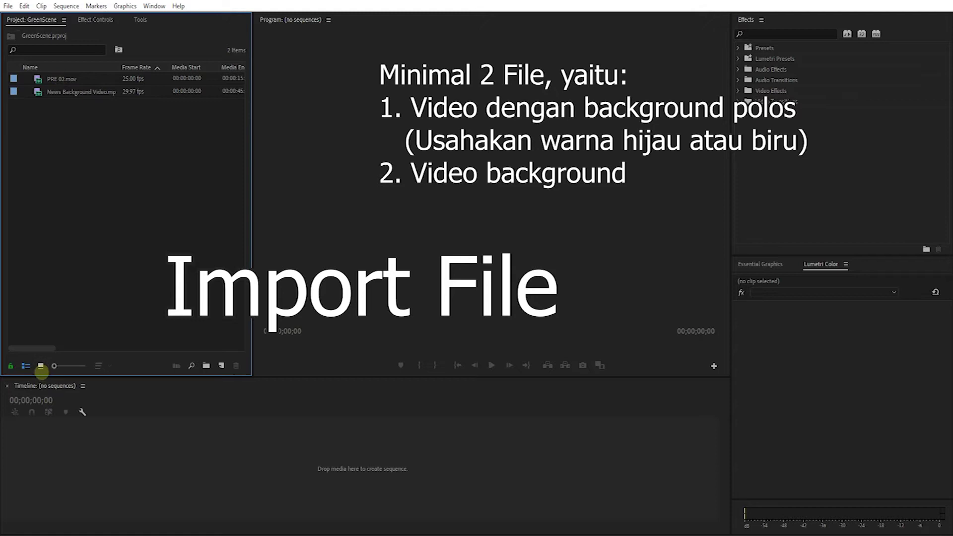
left_click(41, 366)
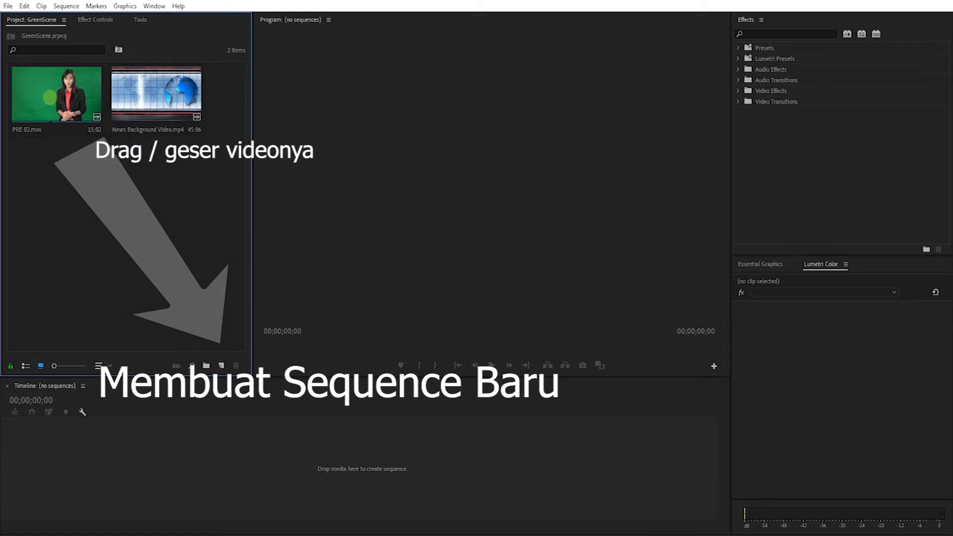
- Create a sequence from PRE 02.mov and move its video clip up to track V2
left_click_drag(53, 97, 220, 366)
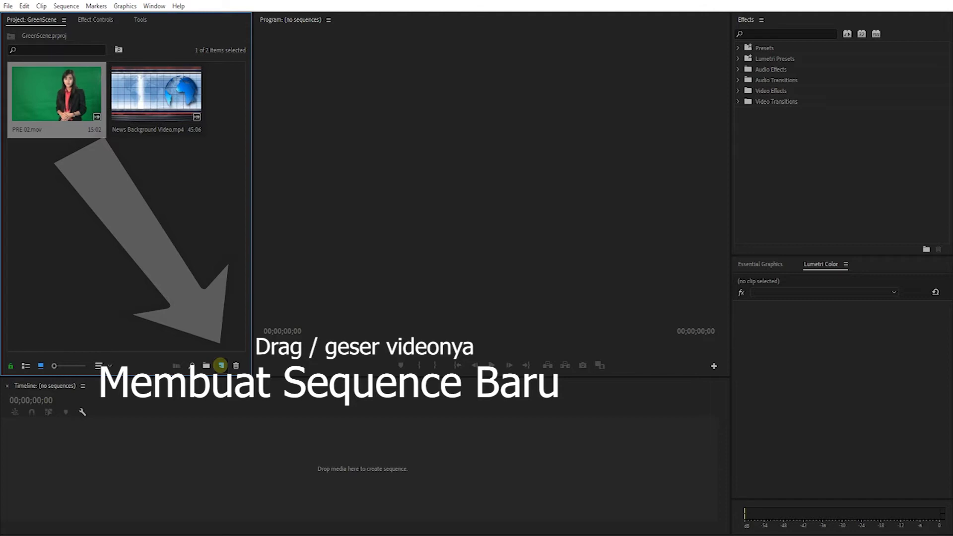
left_click_drag(221, 366, 221, 366)
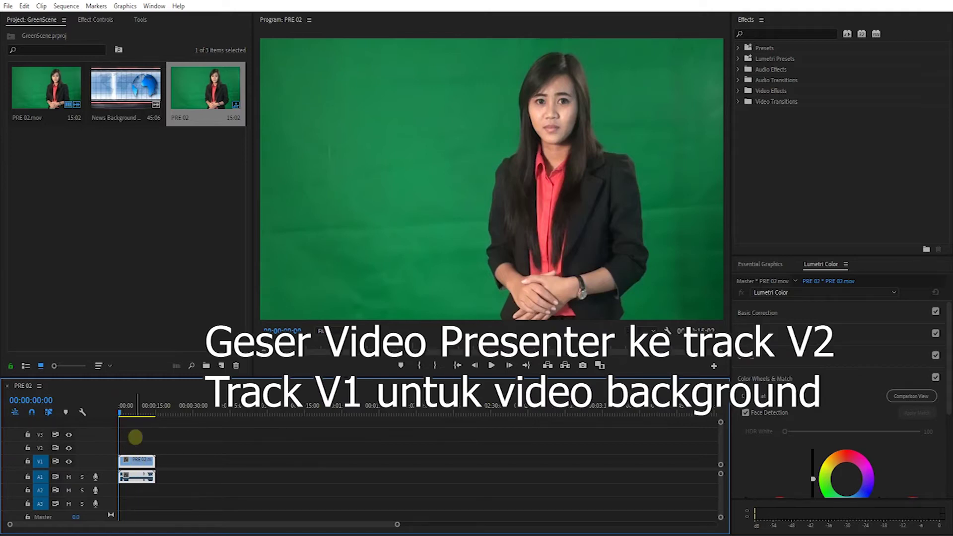
key("equal")
key("equal")
key("equal")
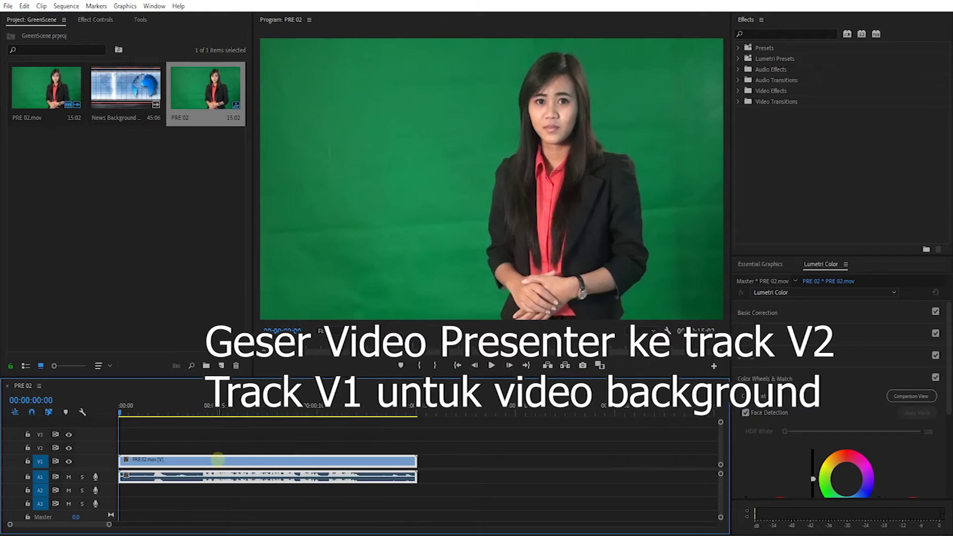
left_click_drag(217, 460, 214, 447)
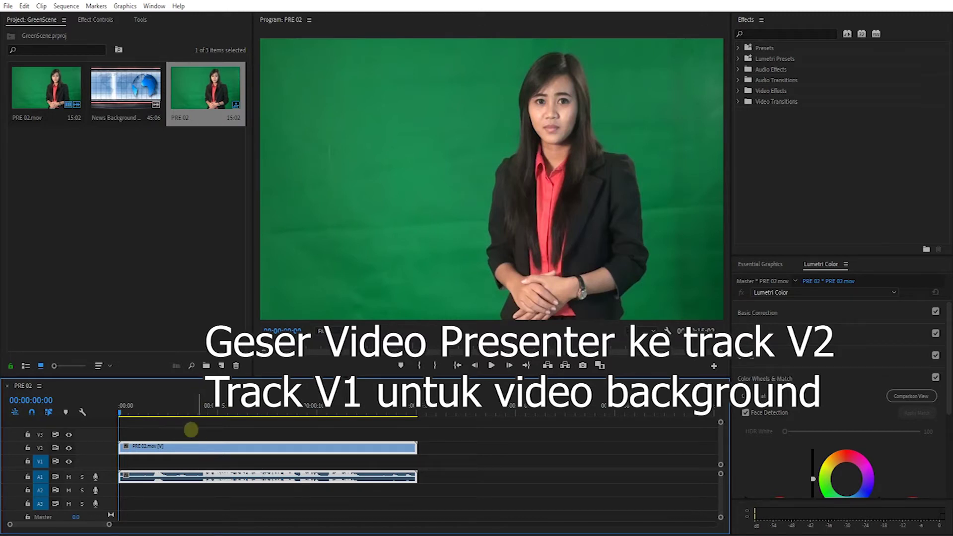
- Trim the PRE 02.mov clip to start at about 4 seconds and end at 00:00:12:10, and ripple delete the gap before it
left_click_drag(120, 445, 199, 452)
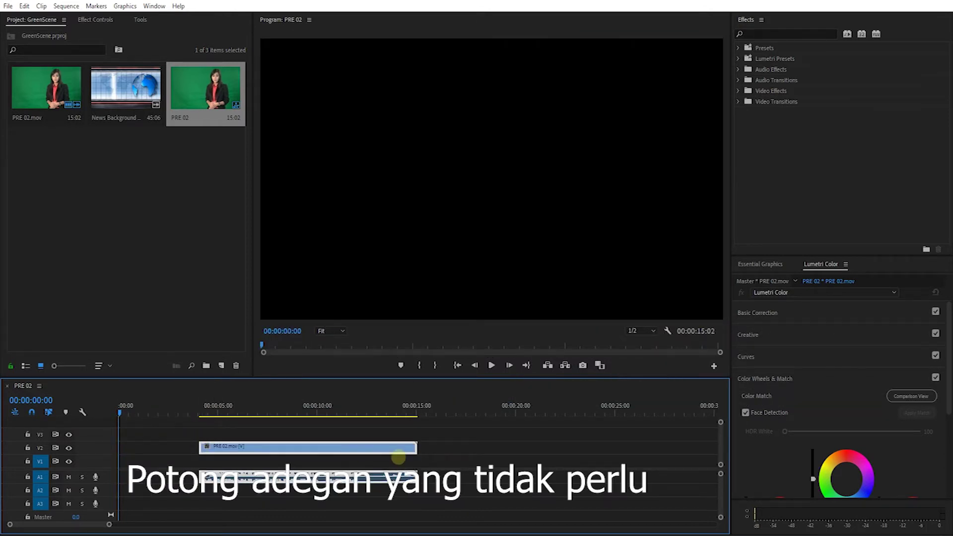
left_click_drag(417, 449, 363, 455)
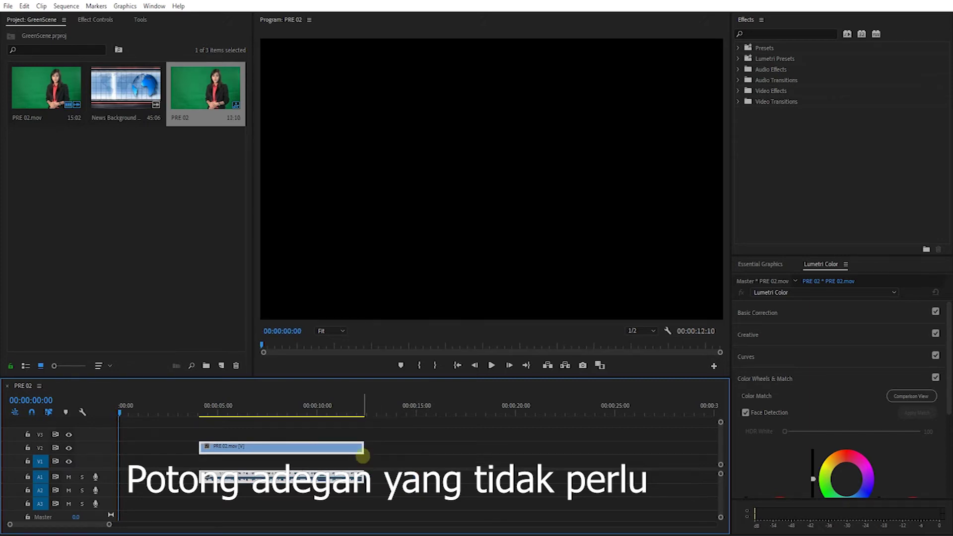
right_click(170, 446)
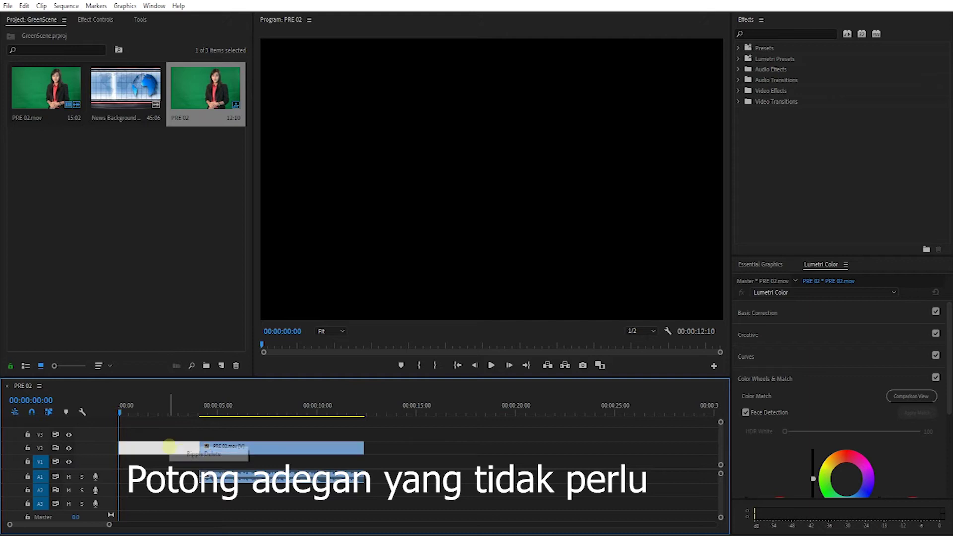
left_click(199, 454)
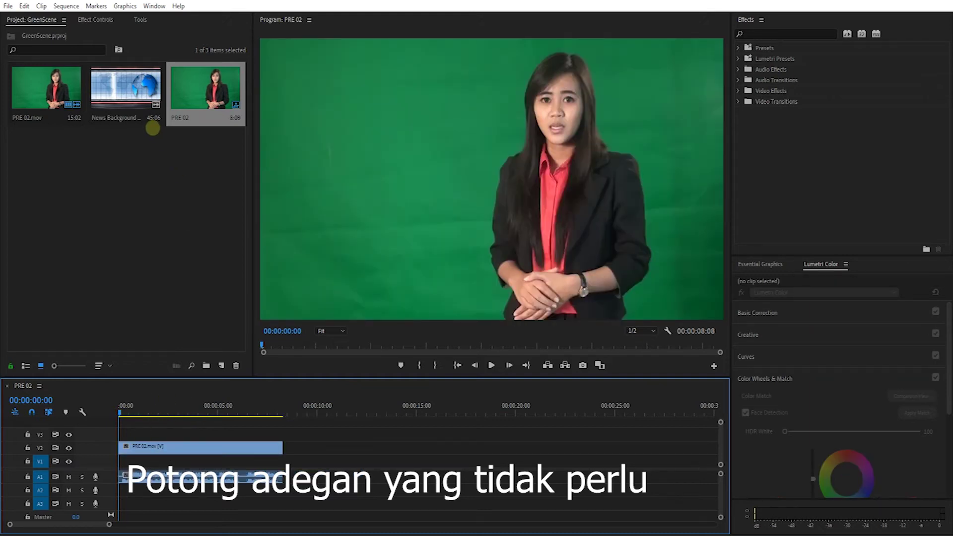
- Place News Background Video.mp4 at the start of track V1 and trim its end to match the PRE 02.mov clip
left_click_drag(126, 89, 119, 472)
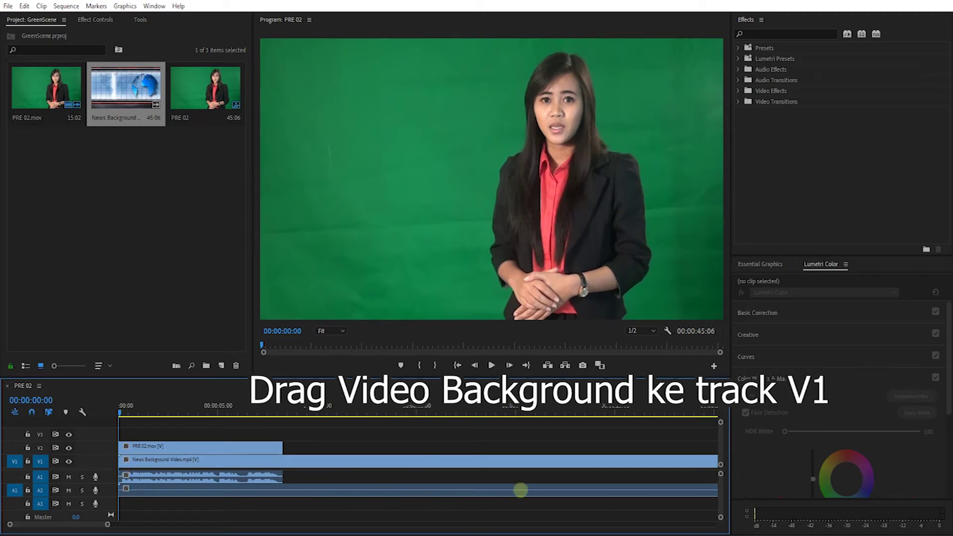
key("minus")
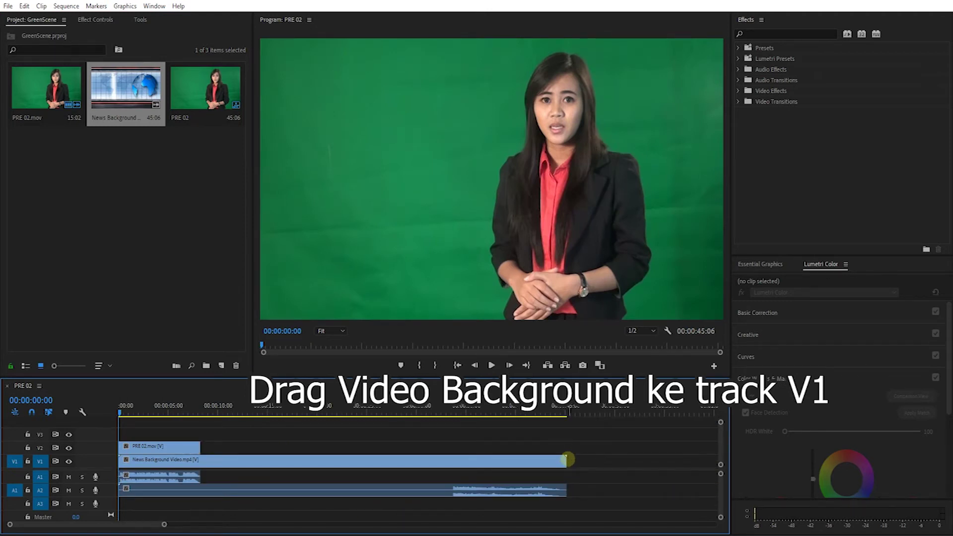
left_click_drag(567, 461, 197, 447)
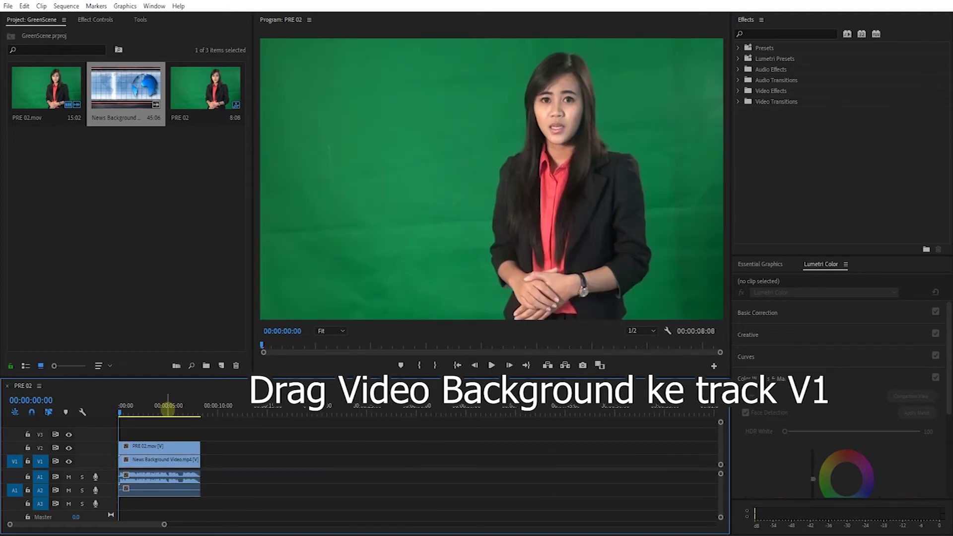
- Move the playhead to 00:00:04:12 in the sequence
left_click(168, 408)
key("=")
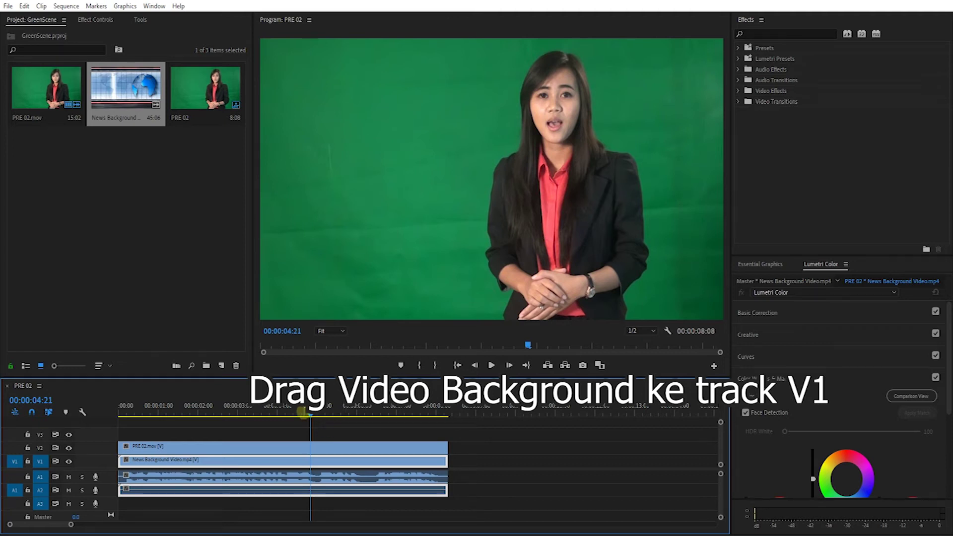
left_click(303, 412)
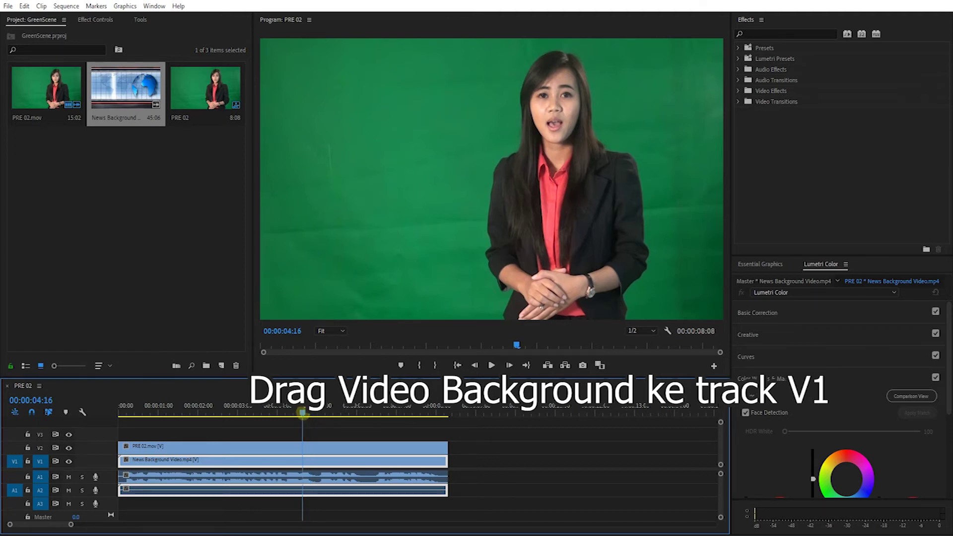
left_click_drag(303, 412, 296, 413)
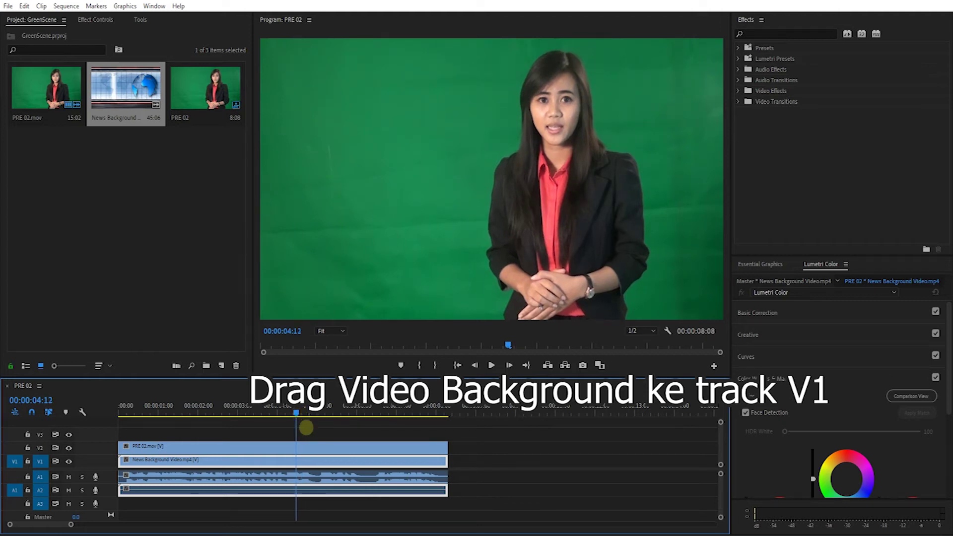
- Apply the Ultra Key video effect from the Keying group to the PRE 02.mov clip on track V2
left_click(739, 91)
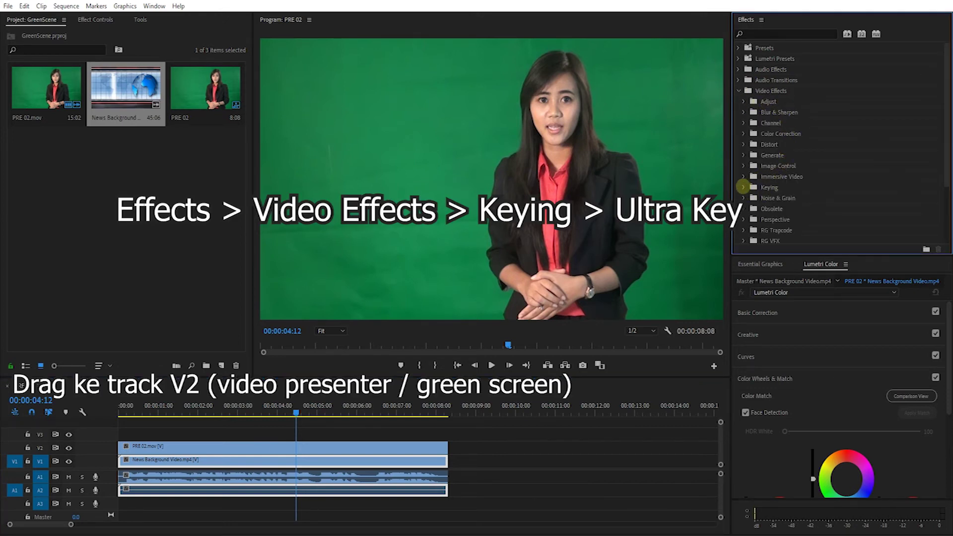
left_click(743, 188)
scroll(771, 197, "down", 2)
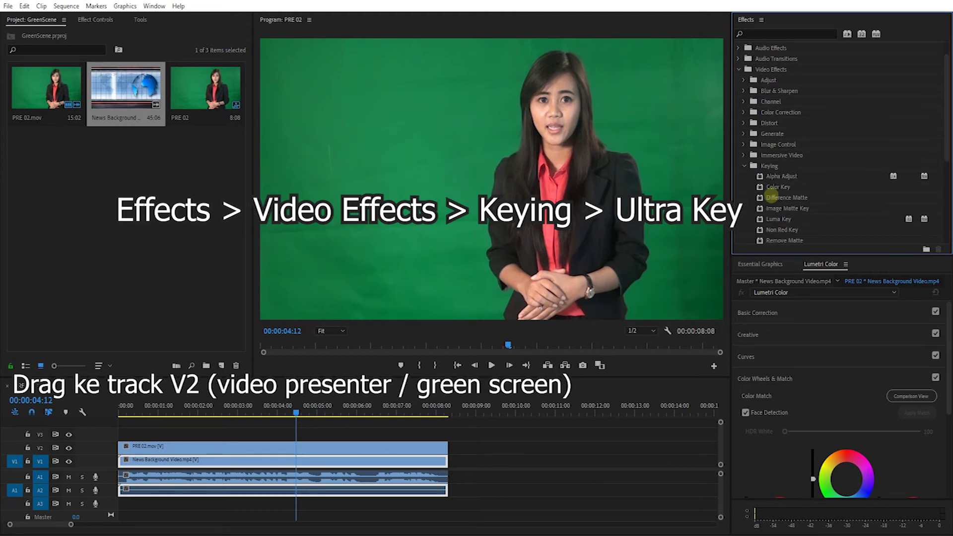
scroll(771, 197, "down", 1)
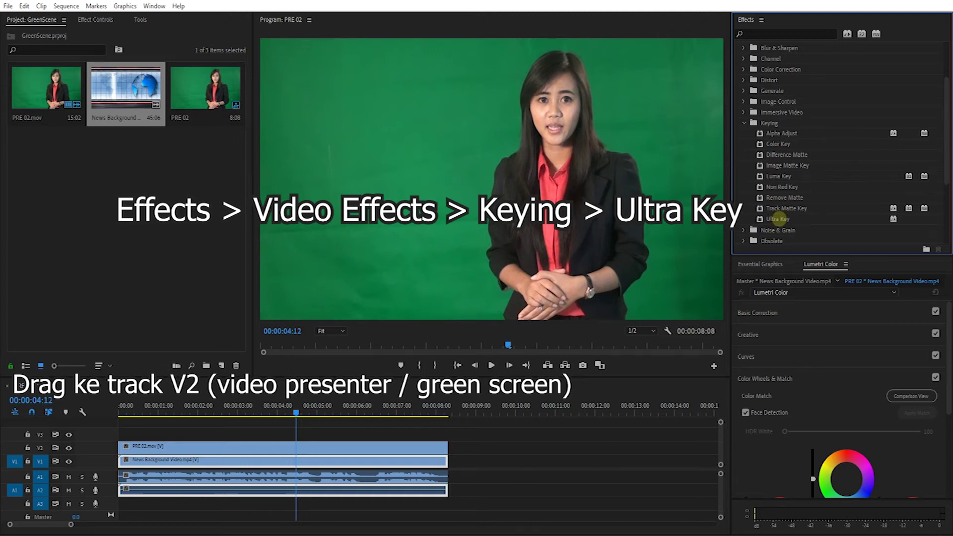
left_click_drag(778, 219, 312, 447)
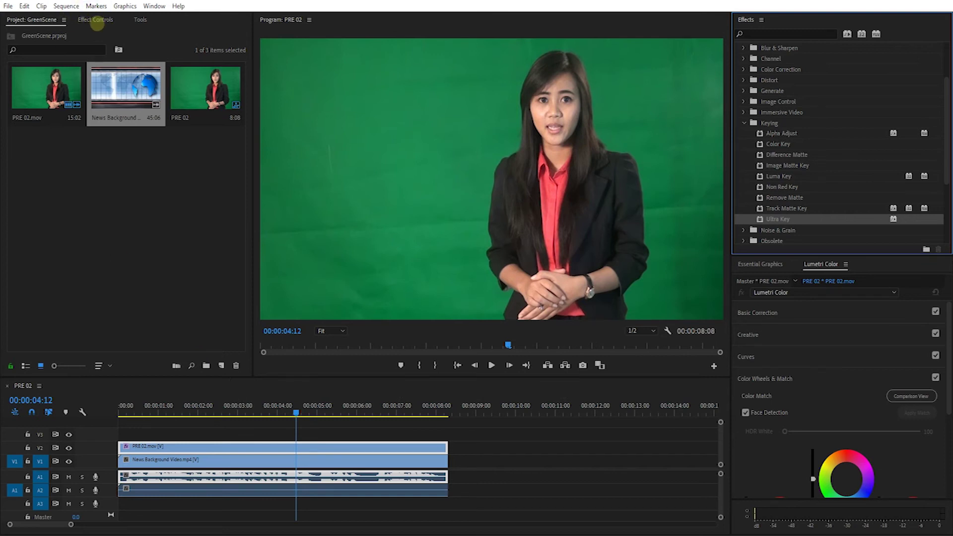
- Set the Ultra Key's key color by sampling the green backdrop beside the presenter in the preview
left_click(101, 21)
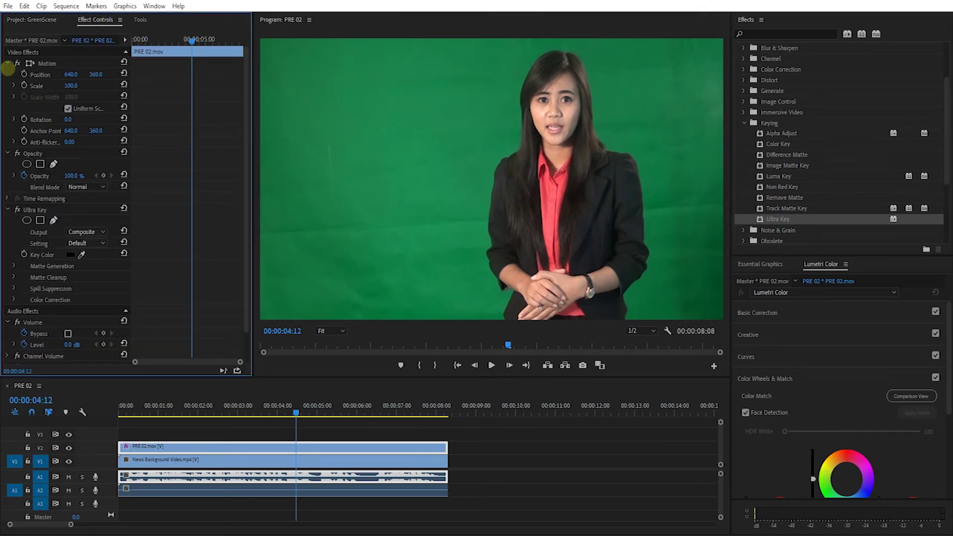
left_click(6, 61)
left_click(7, 62)
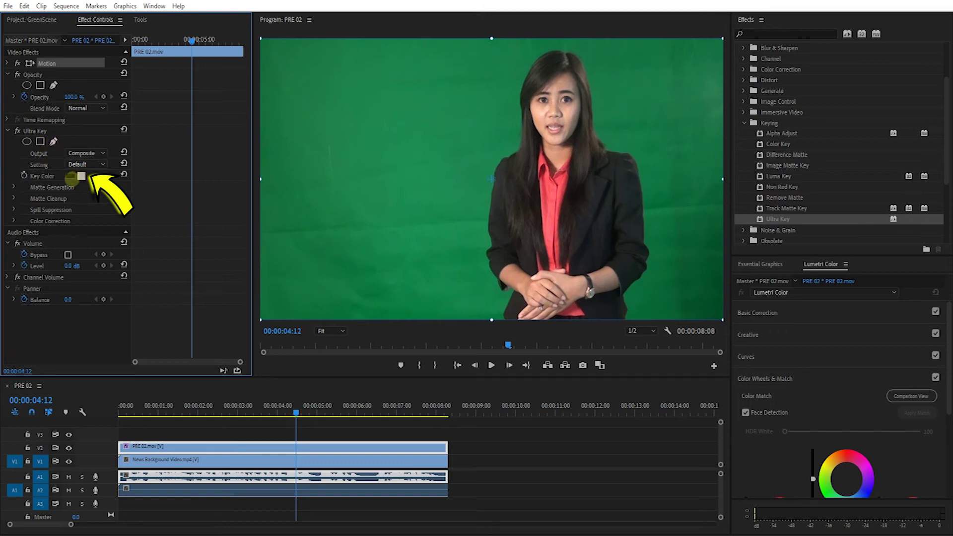
left_click(81, 177)
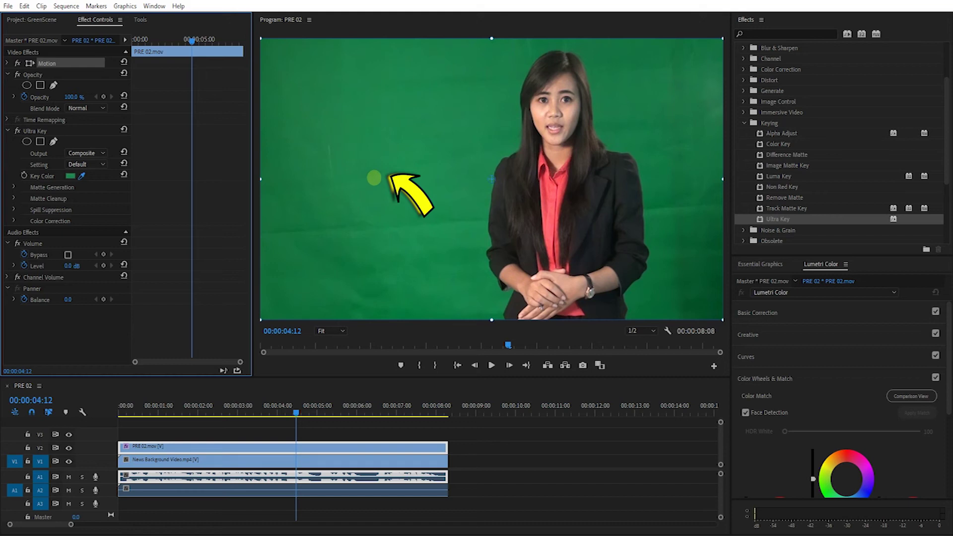
left_click(374, 178)
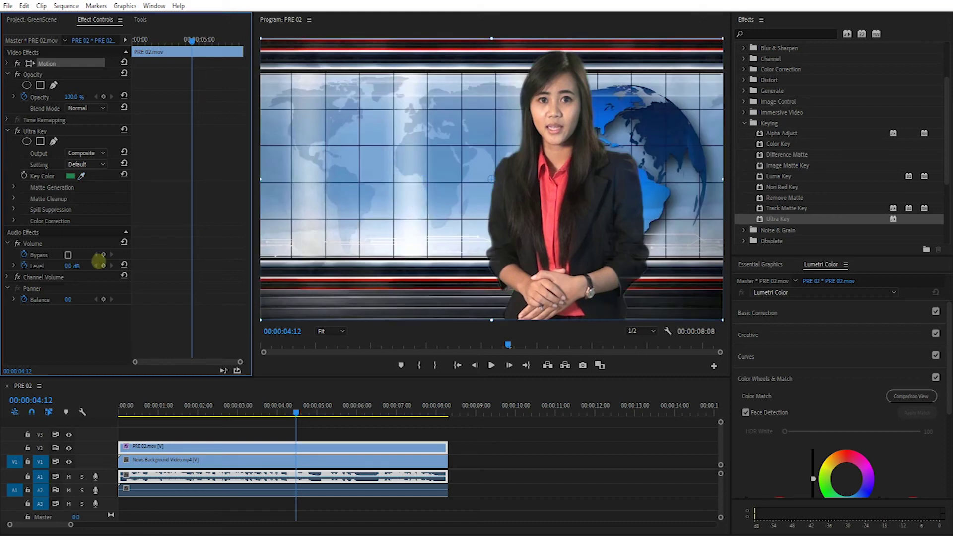
- Adjust the Ultra Key's matte generation to Transparency 28, Highlight 23, Shadow 58, Tolerance 94 and Pedestal 100
left_click(12, 187)
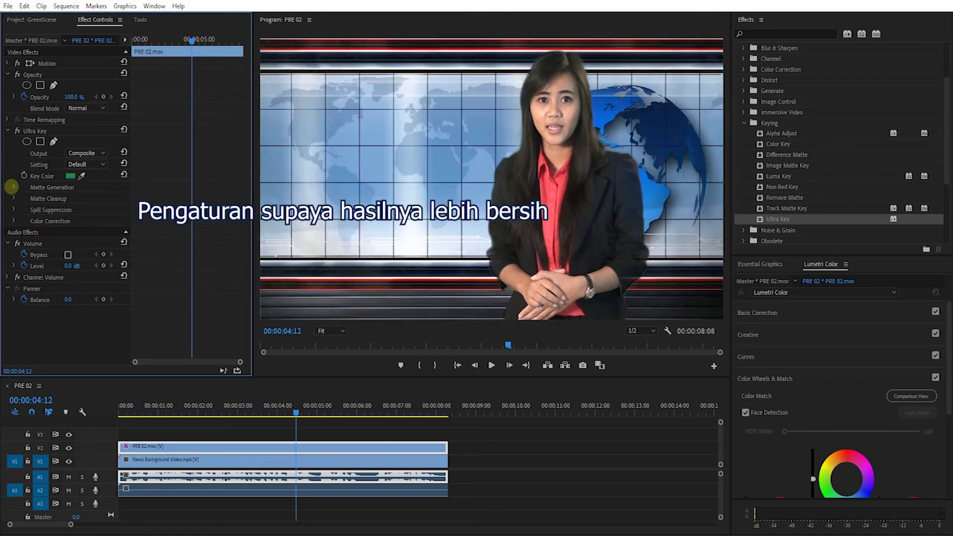
left_click(13, 187)
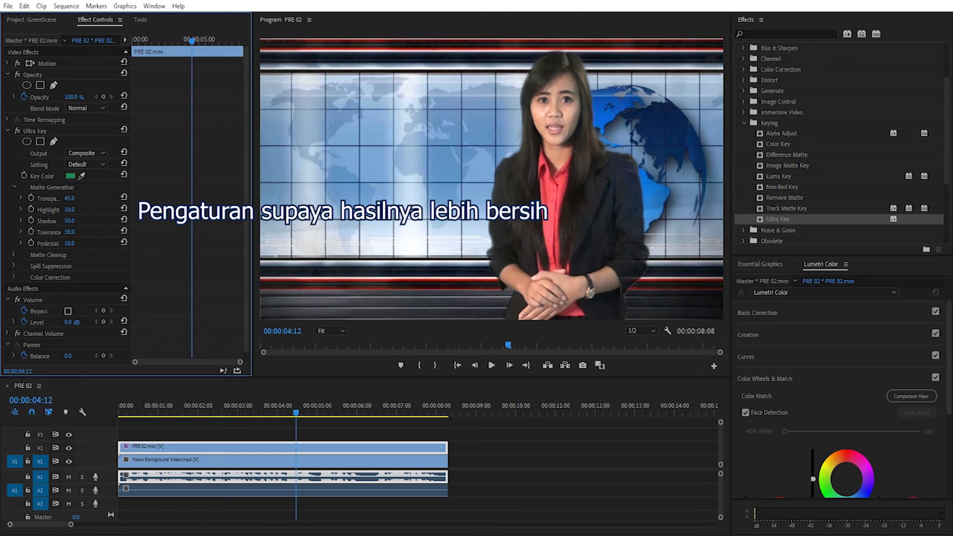
left_click(124, 230)
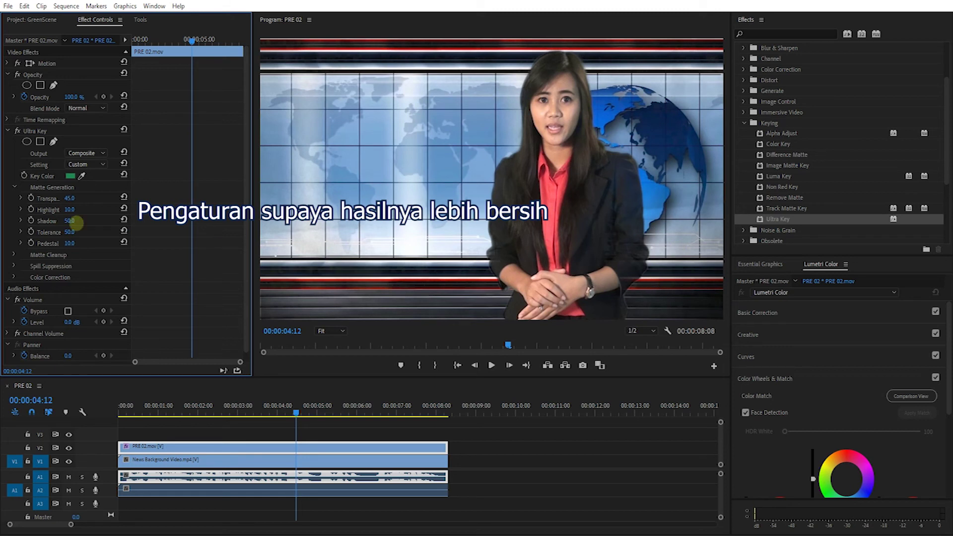
left_click_drag(68, 232, 60, 231)
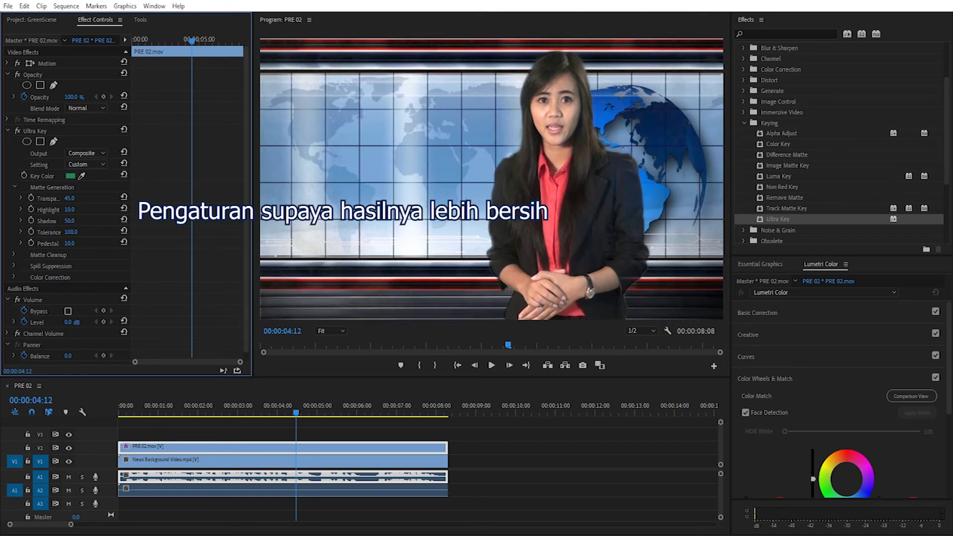
mouse_move(70, 245)
left_mouse_down()
mouse_move(97, 245)
mouse_move(64, 245)
left_mouse_up()
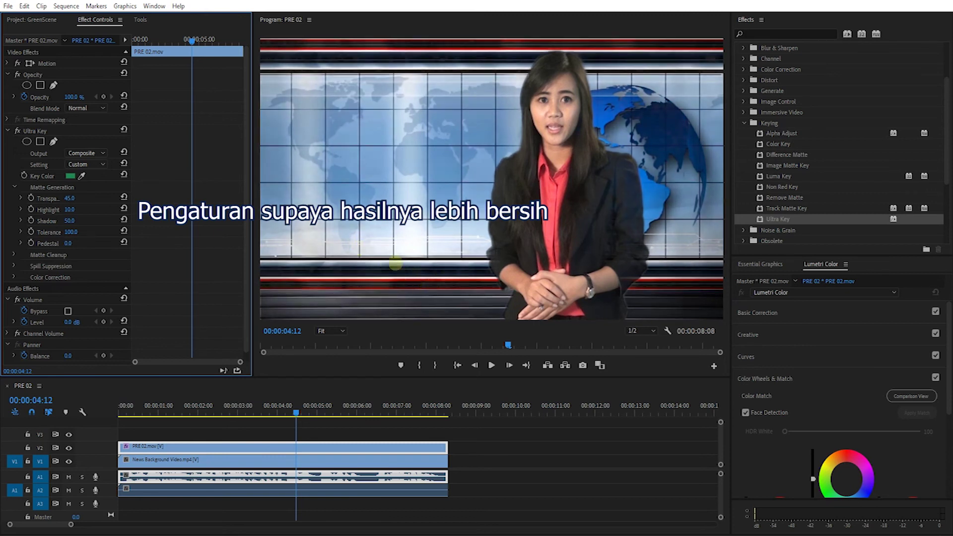
left_click_drag(69, 244, 74, 220)
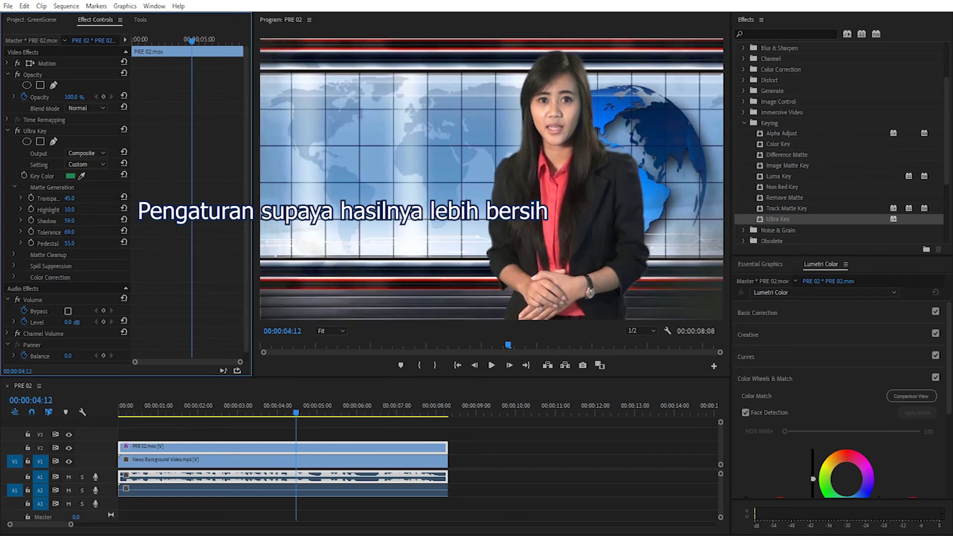
left_click_drag(69, 221, 61, 221)
left_click_drag(69, 221, 70, 221)
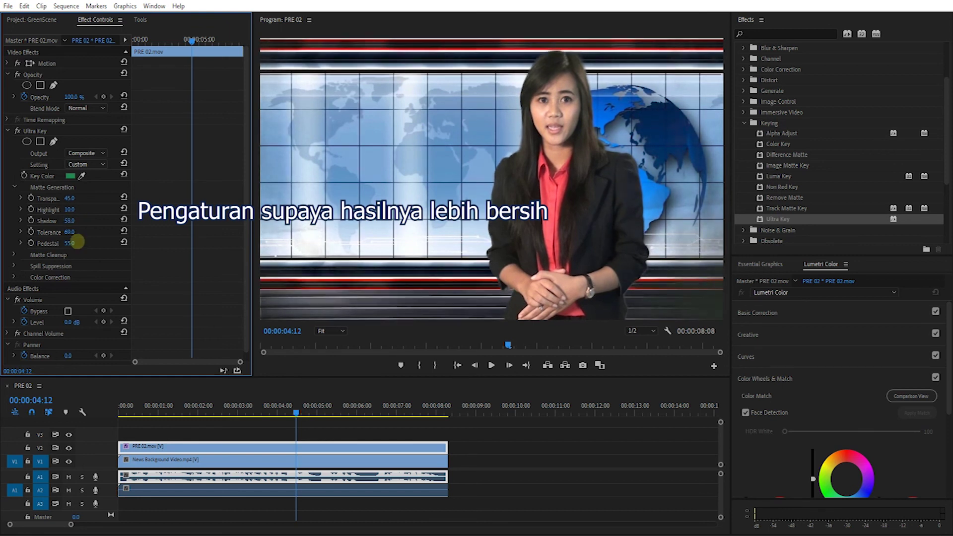
left_click_drag(70, 244, 92, 243)
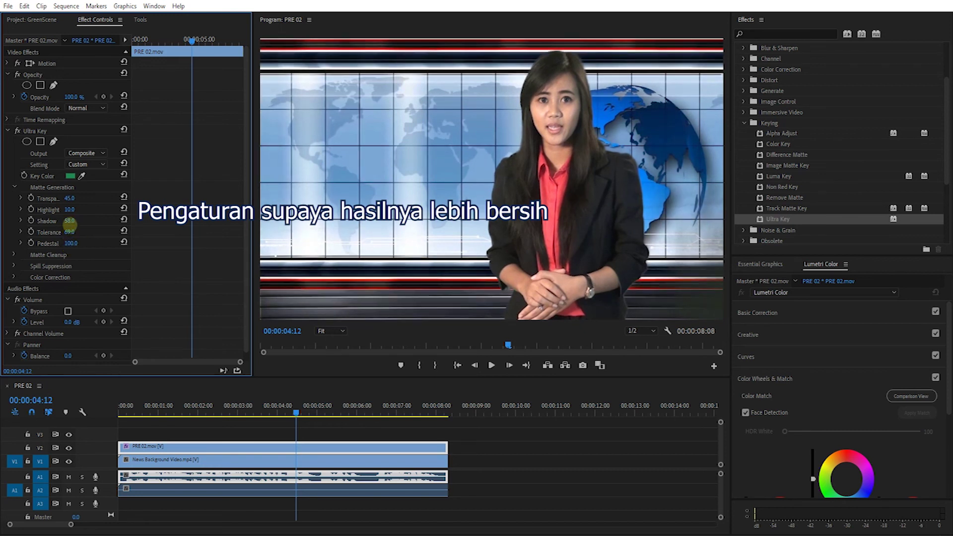
left_click_drag(69, 232, 75, 232)
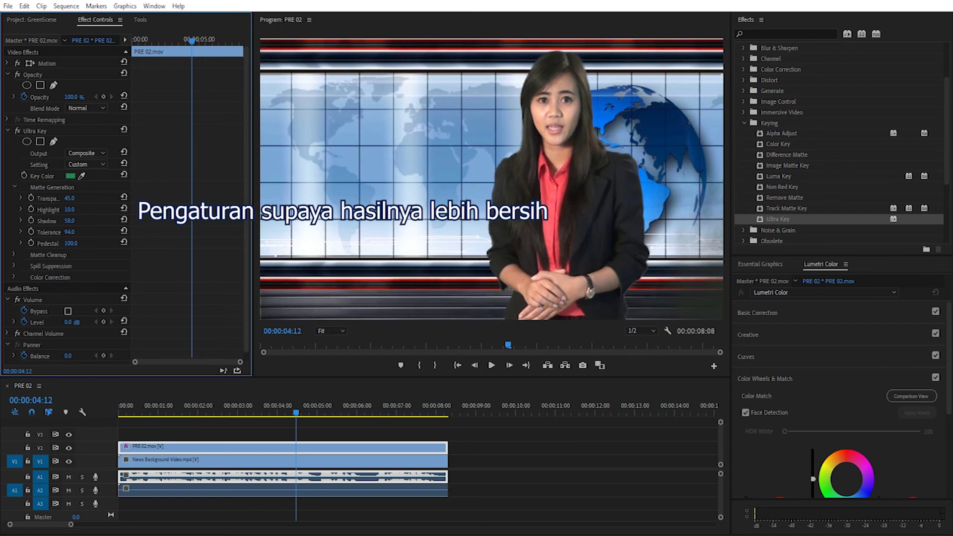
mouse_move(69, 198)
left_mouse_down()
mouse_move(60, 198)
mouse_move(65, 210)
left_mouse_up()
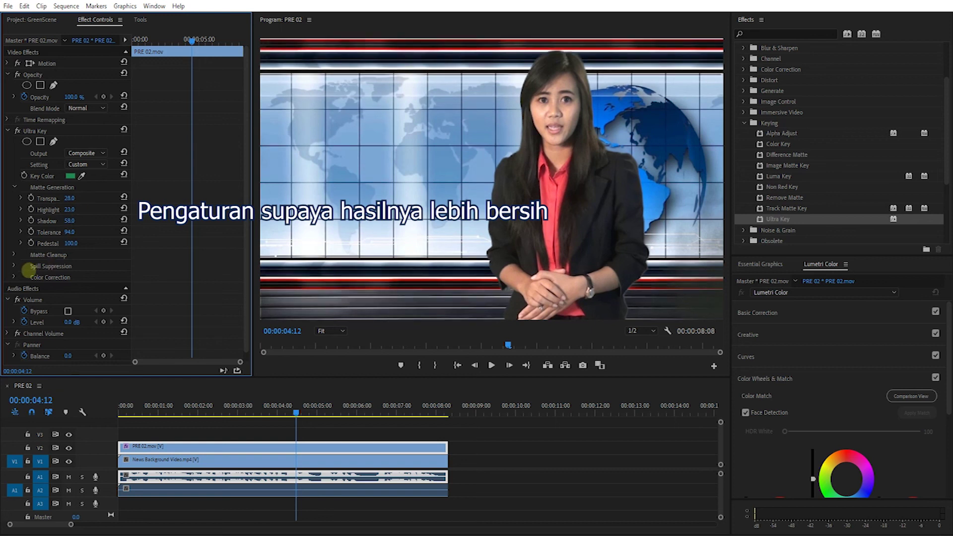
- Expand the Ultra Key's Matte Cleanup settings and try adjusting the Choke value
left_click(14, 255)
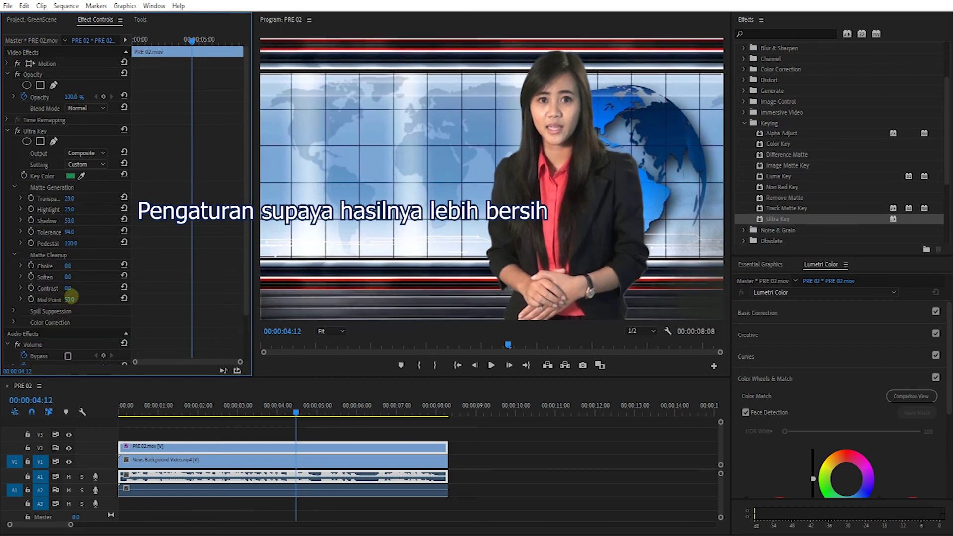
mouse_move(67, 266)
left_mouse_down()
mouse_move(77, 266)
mouse_move(68, 266)
left_mouse_up()
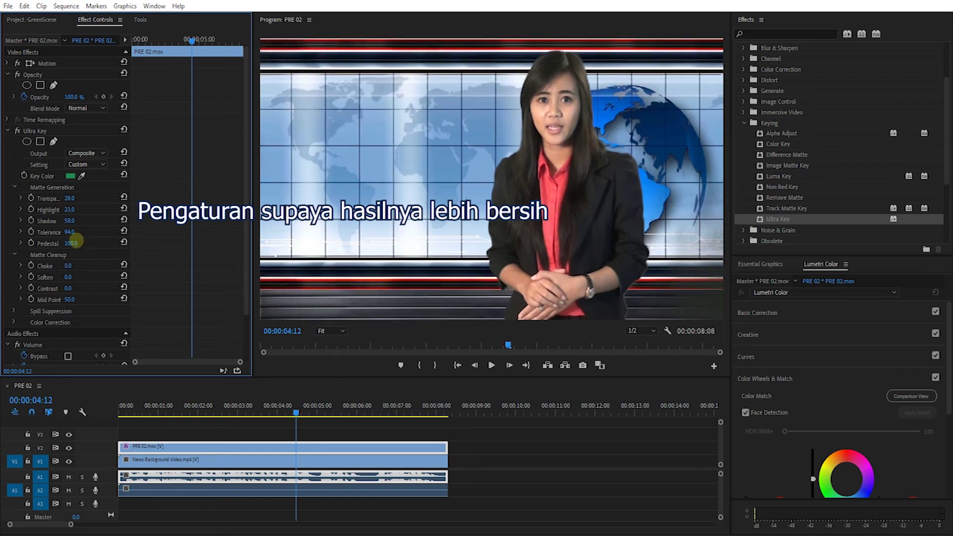